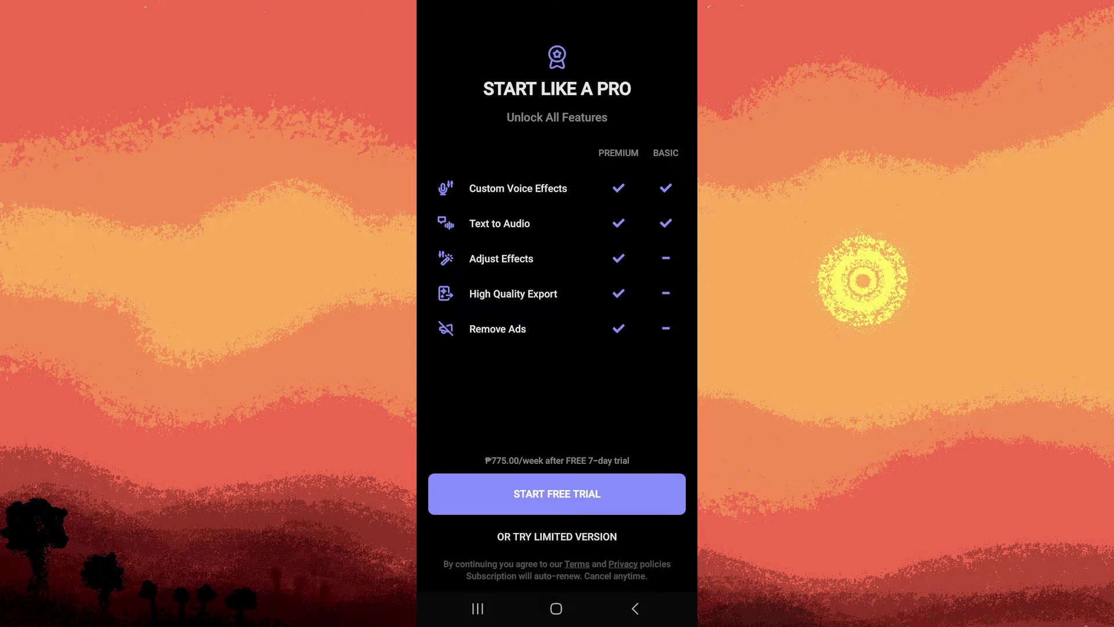
Dismiss the 'Start Like a Pro' premium subscription offer.
key("Escape")
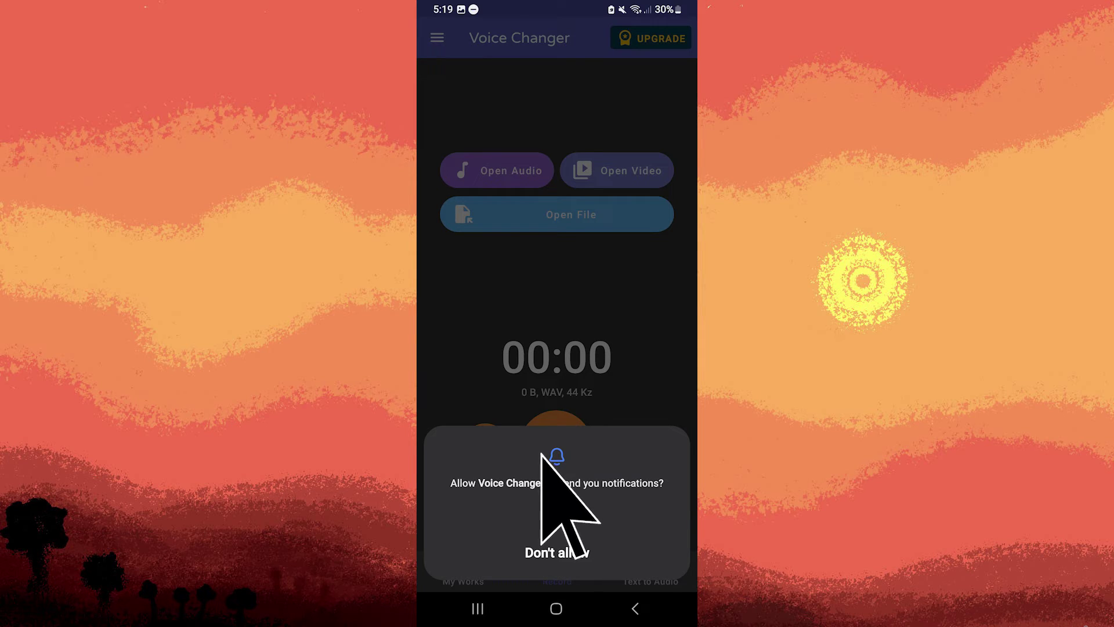
Deny Voice Changer notification permission and open the app's section menu.
left_click(557, 515)
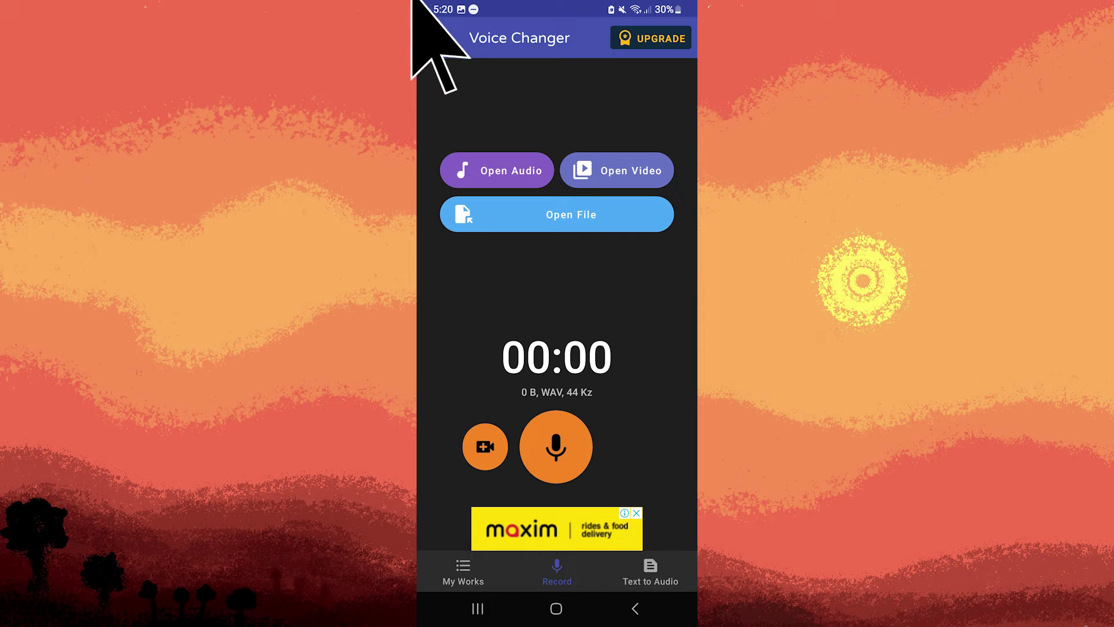
left_click(437, 37)
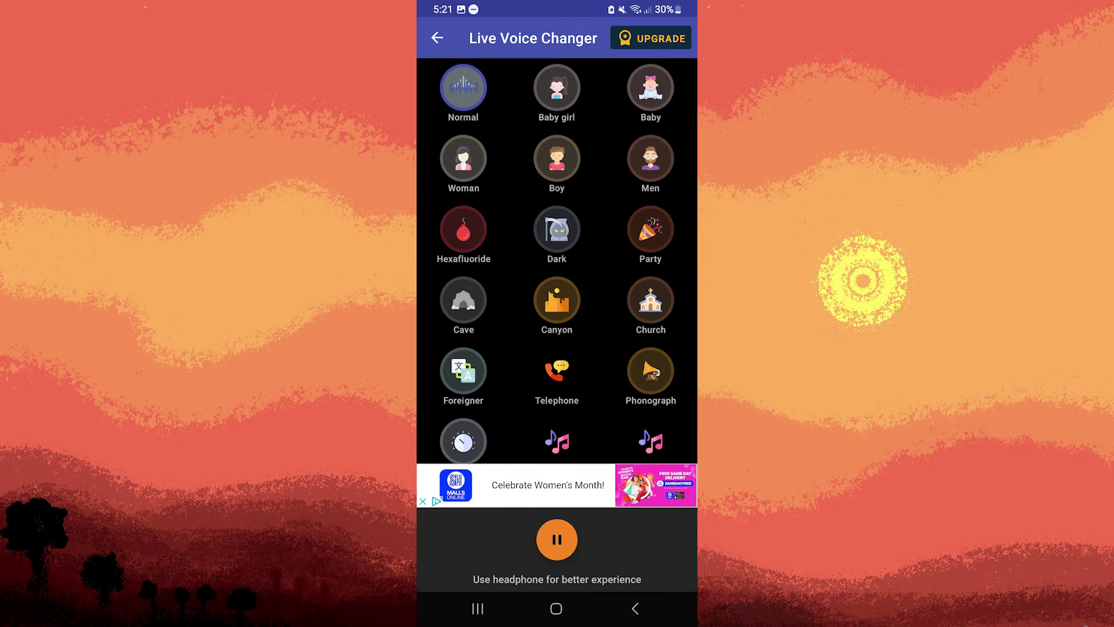
Apply the Dark voice effect in Live Voice Changer.
left_click(556, 229)
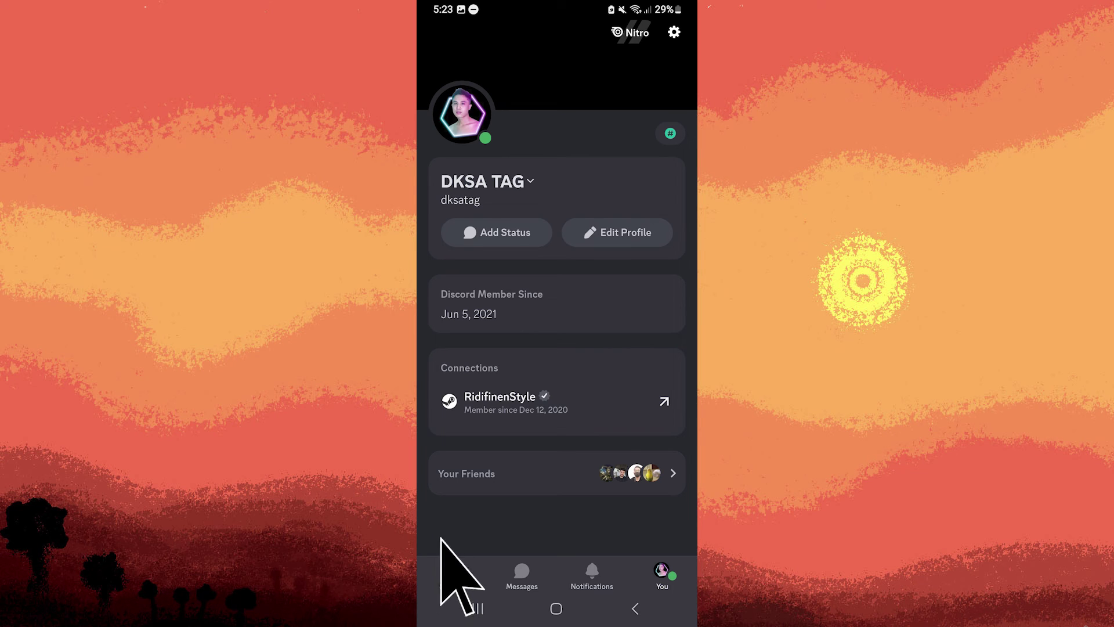
Join the General voice channel in the Tutorials server Hub on Discord.
left_click(452, 575)
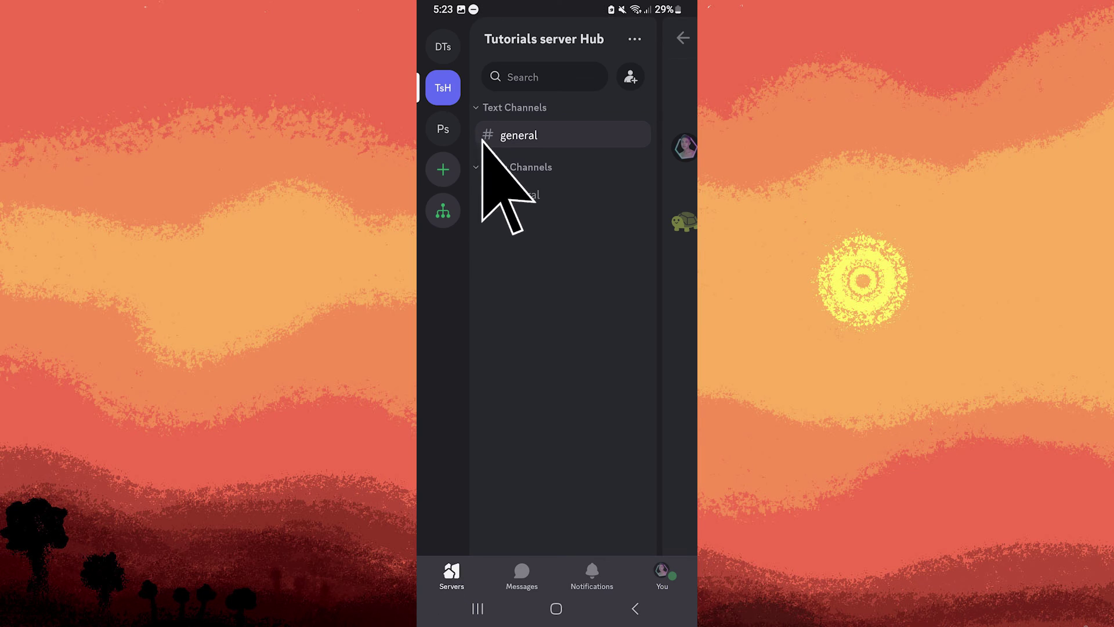
left_click(520, 194)
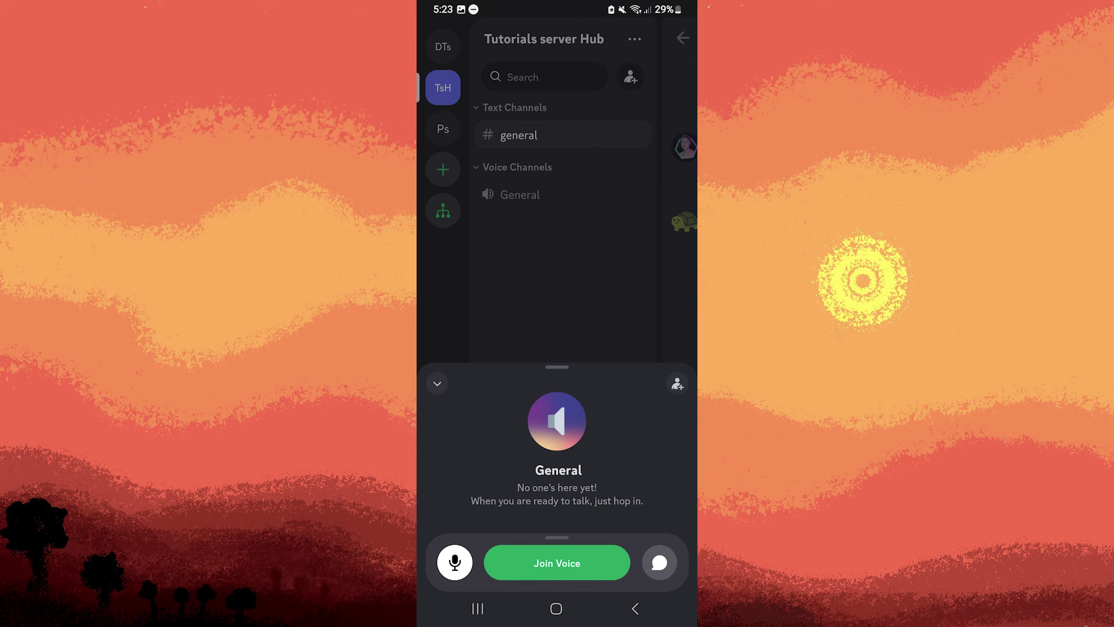
left_click(556, 562)
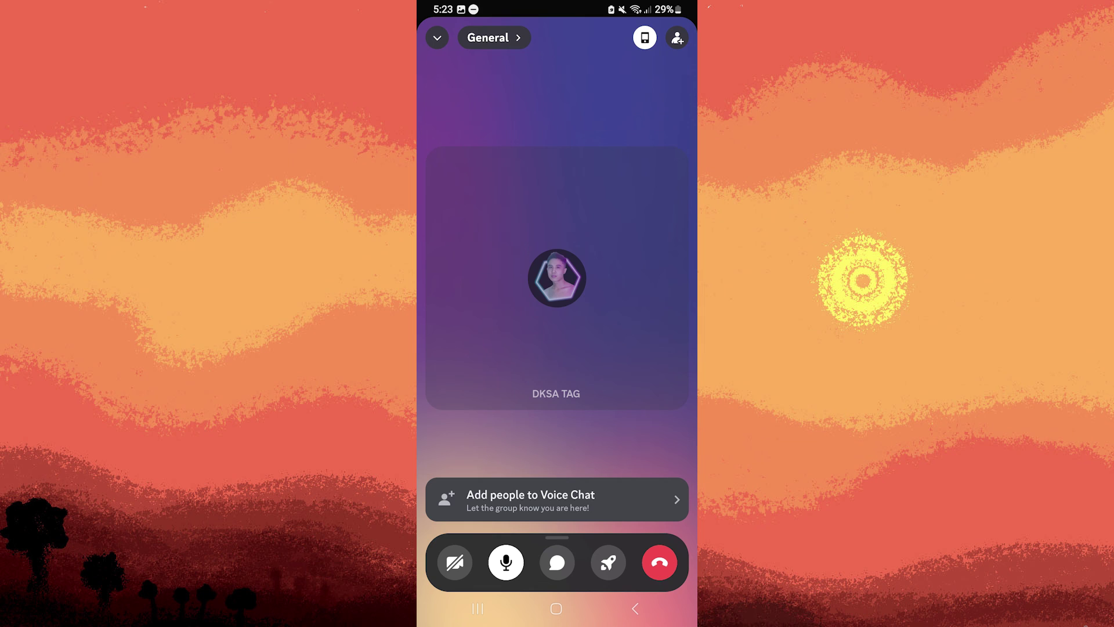